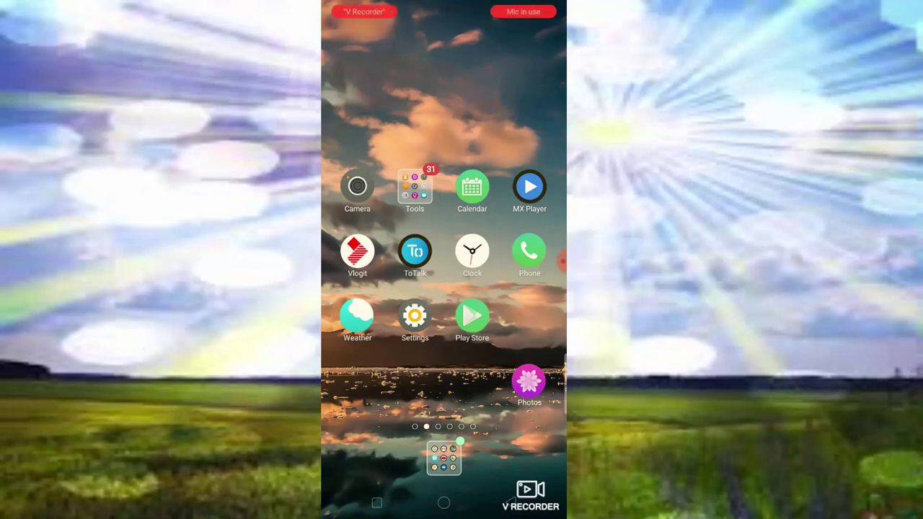
# Browse the photo gallery, viewing the river selfie and the following photos.
pyautogui.click(529, 382)
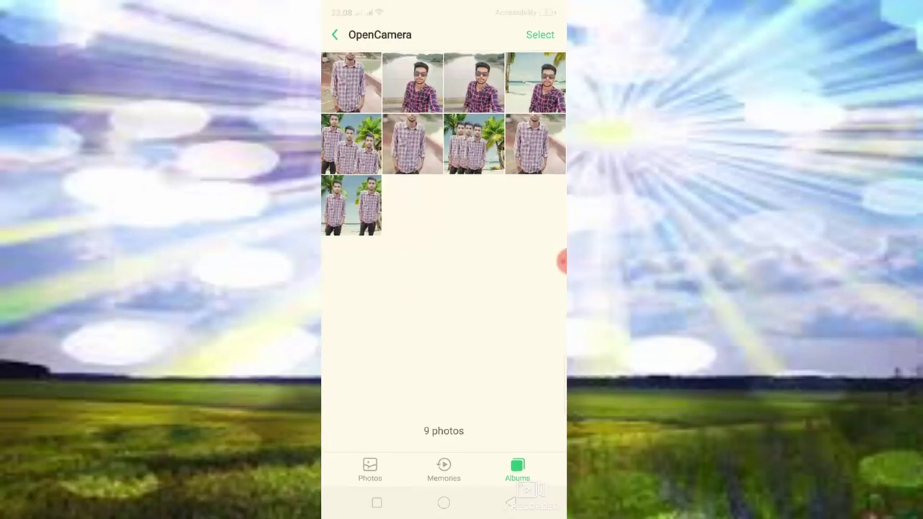
pyautogui.click(413, 83)
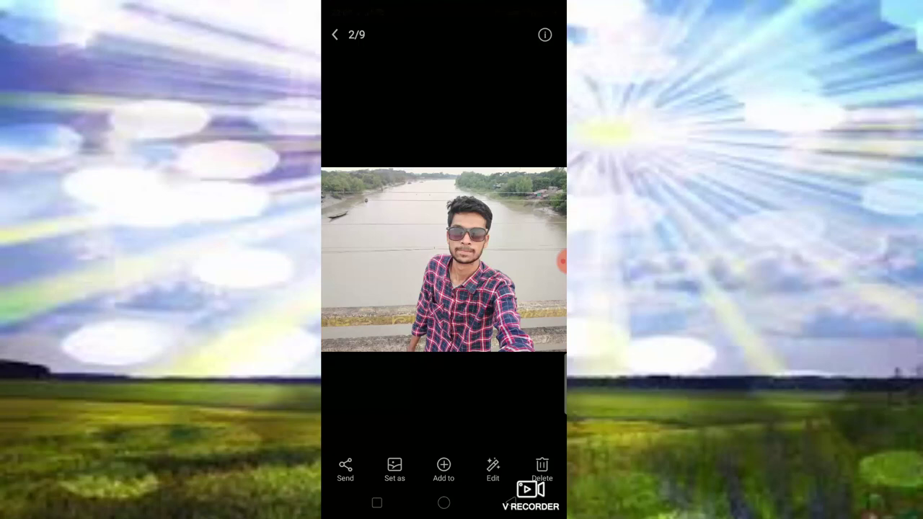
pyautogui.moveTo(462, 260); pyautogui.dragTo(346, 260)
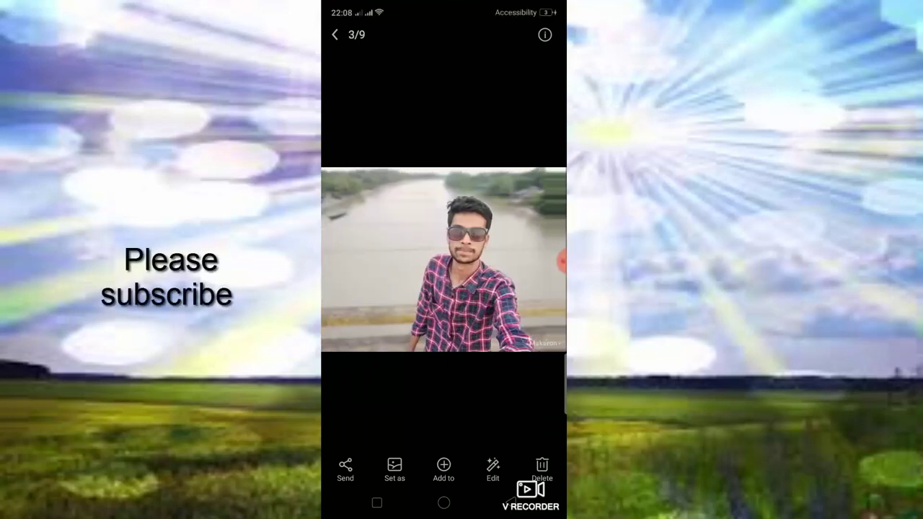
pyautogui.moveTo(505, 259); pyautogui.dragTo(360, 260)
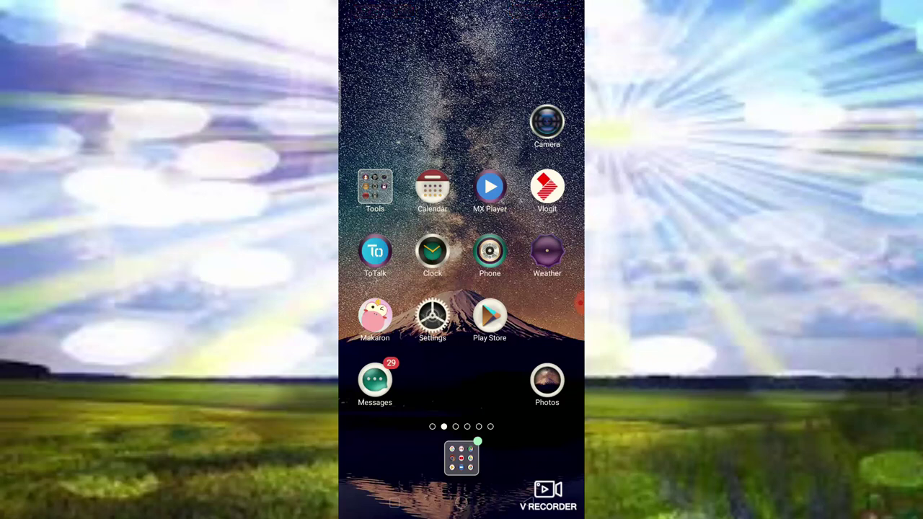
# Search the Play Store for 'macaron' and open Versa, Inc.'s Makaron app page.
pyautogui.click(490, 315)
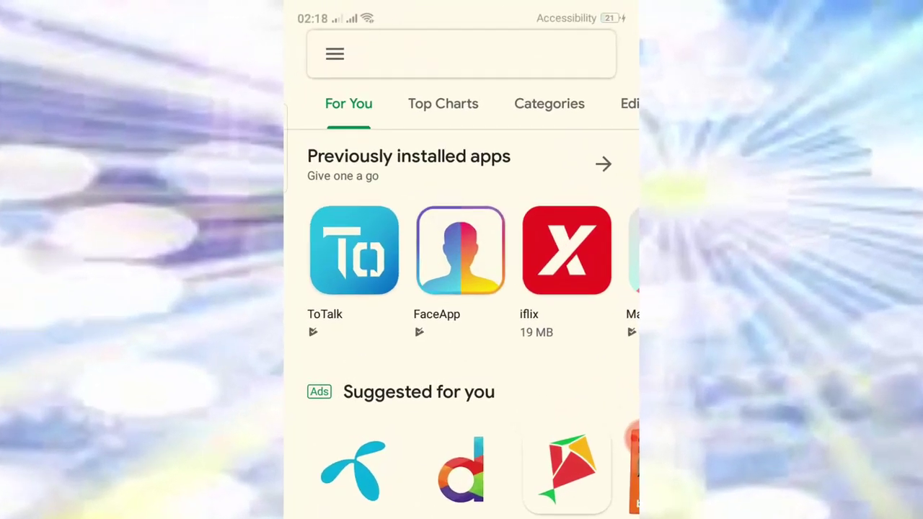
pyautogui.click(462, 54)
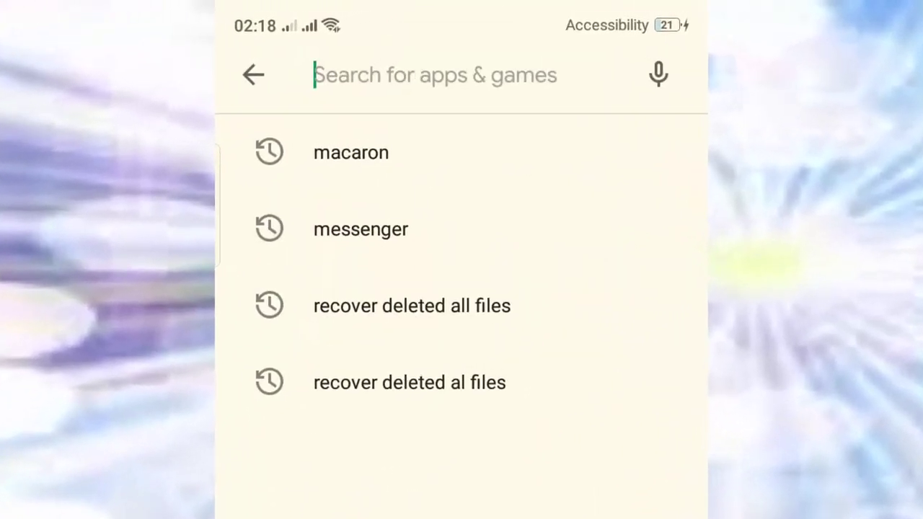
pyautogui.write('maca')
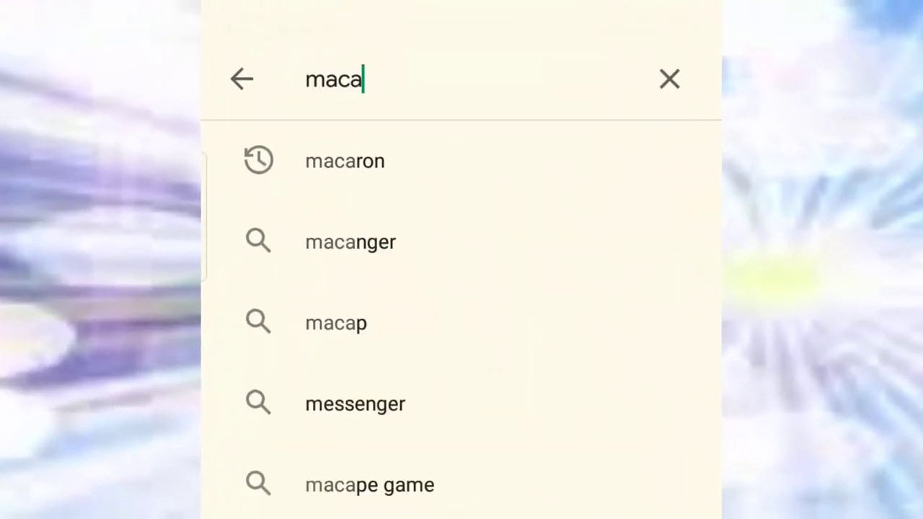
pyautogui.write('ron')
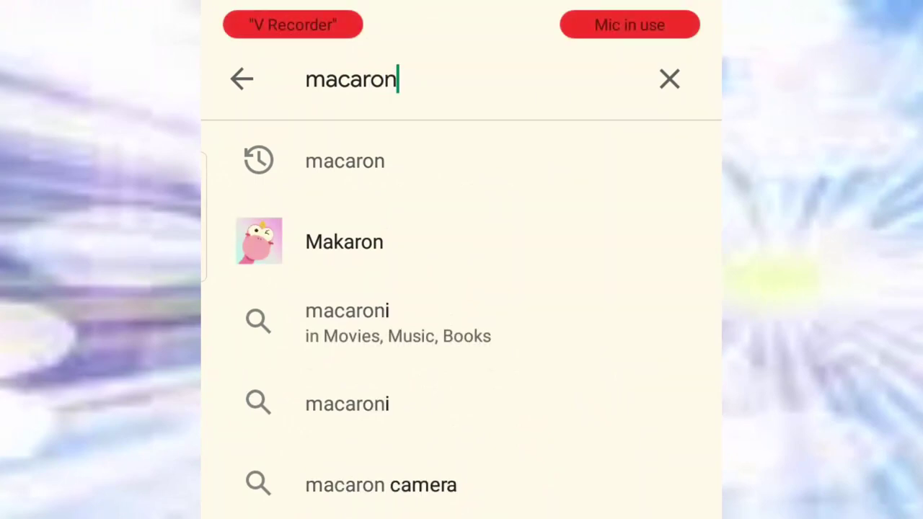
pyautogui.press('Return')
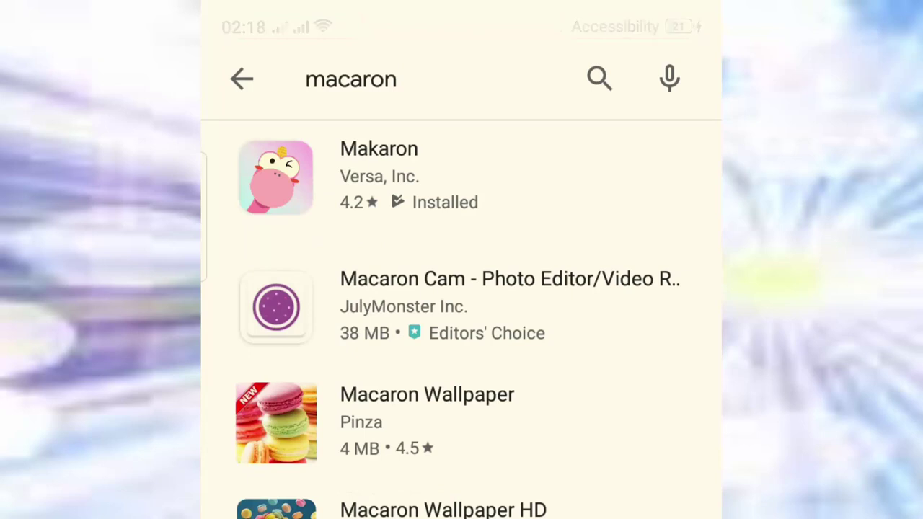
pyautogui.moveTo(287, 207)
pyautogui.mouseDown()
pyautogui.moveTo(387, 229)
pyautogui.moveTo(458, 187)
pyautogui.moveTo(229, 334)
pyautogui.mouseUp()
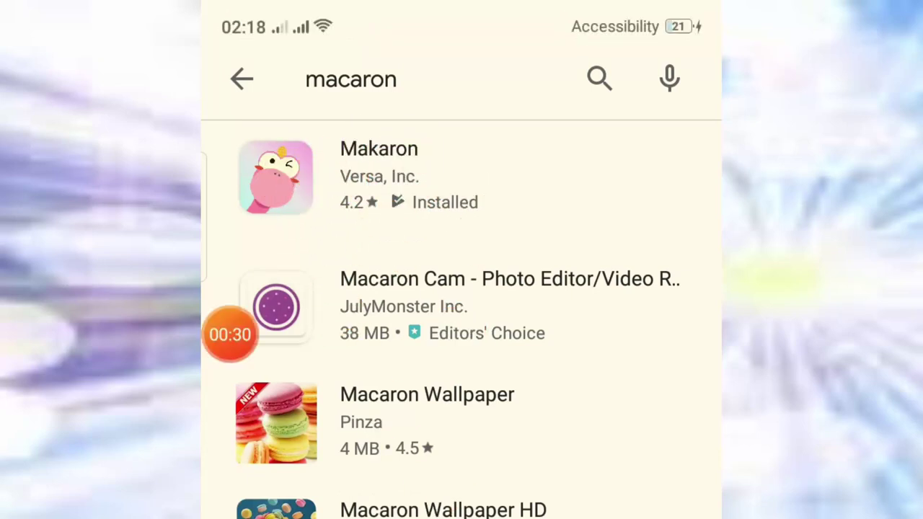
pyautogui.click(378, 177)
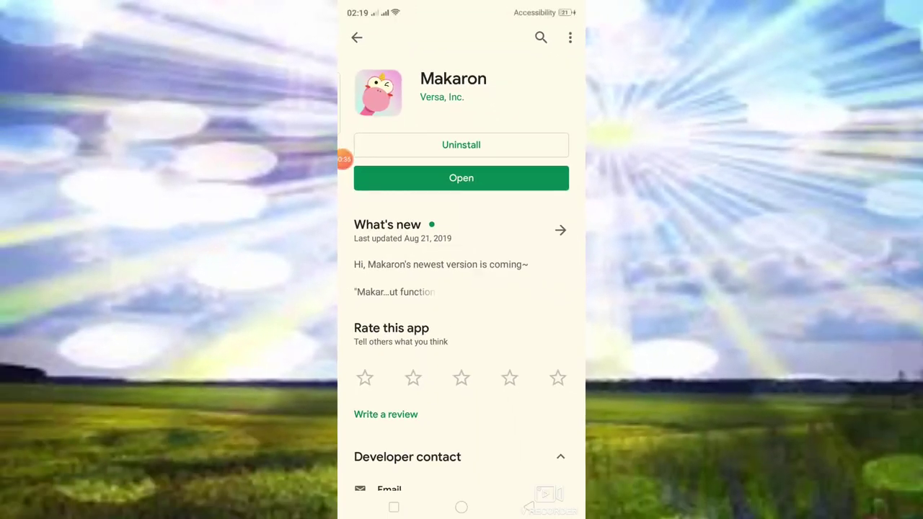
# Return to the home screen and launch Makaron.
pyautogui.click(462, 507)
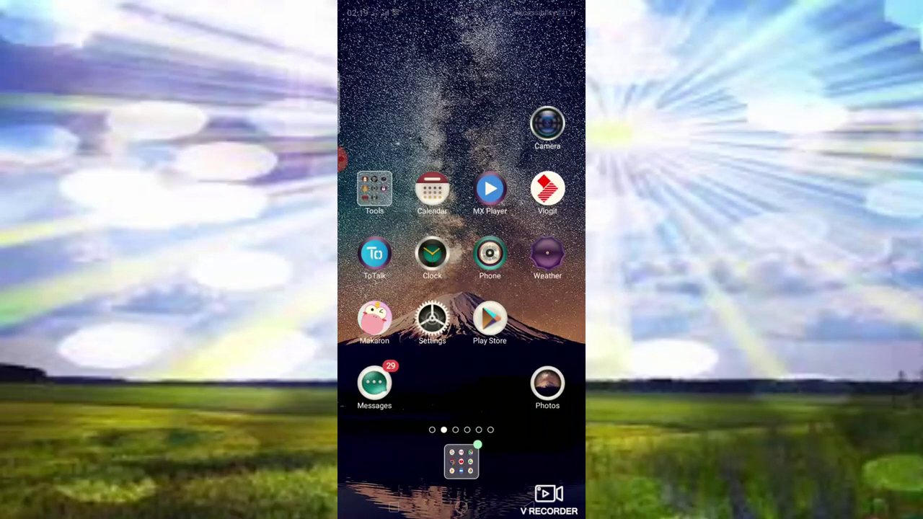
pyautogui.moveTo(342, 159)
pyautogui.mouseDown()
pyautogui.moveTo(446, 136)
pyautogui.moveTo(419, 302)
pyautogui.moveTo(397, 314)
pyautogui.moveTo(375, 307)
pyautogui.moveTo(350, 264)
pyautogui.mouseUp()
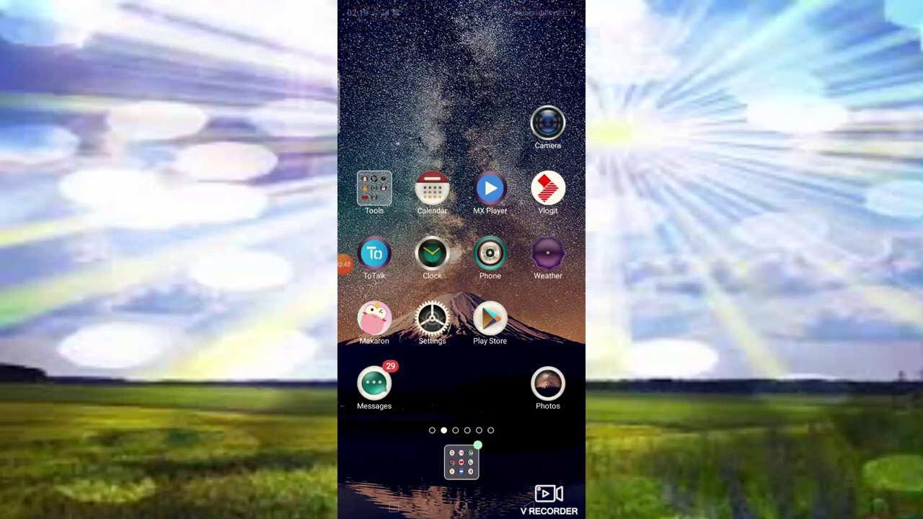
pyautogui.click(548, 385)
# Preview the beach photo of the man, then scroll down the Photo tab grid.
pyautogui.click(375, 353)
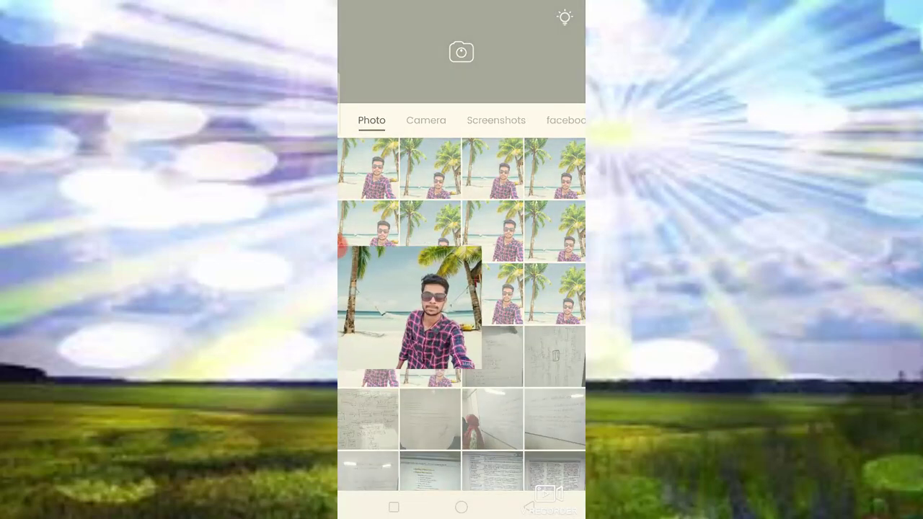
pyautogui.press('Escape')
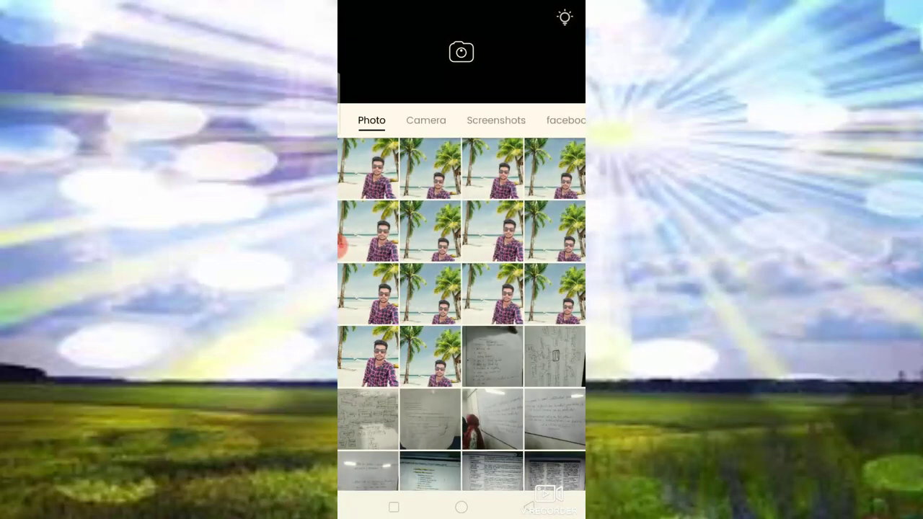
pyautogui.scroll(-10, 461, 289)
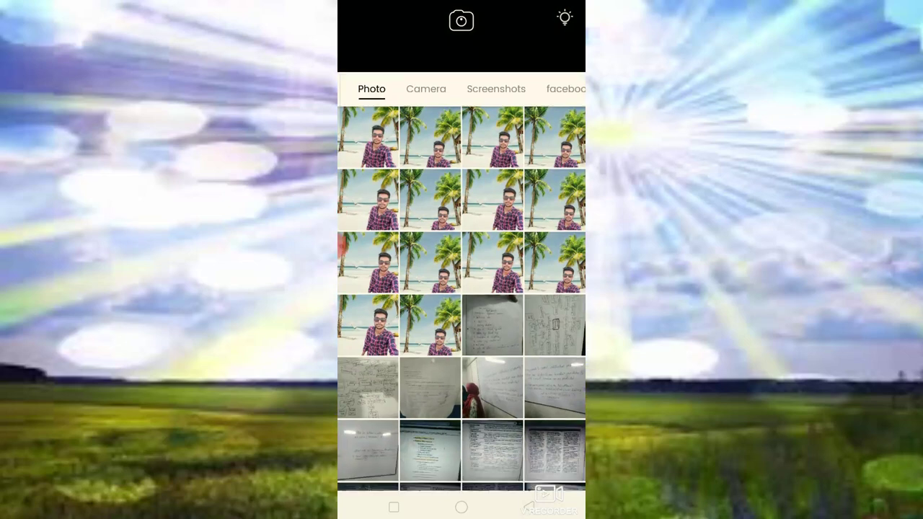
pyautogui.scroll(-5, 461, 263)
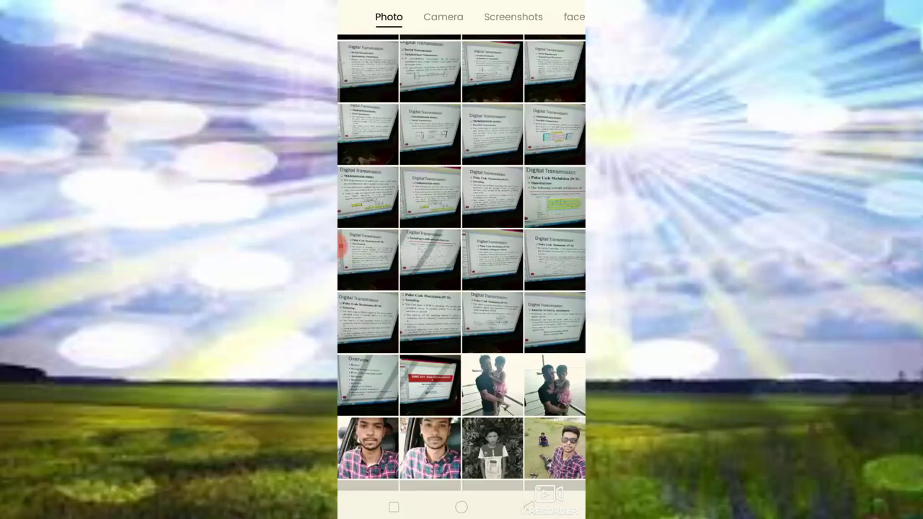
pyautogui.scroll(-5, 462, 262)
pyautogui.scroll(-3, 462, 263)
pyautogui.scroll(-3, 462, 263)
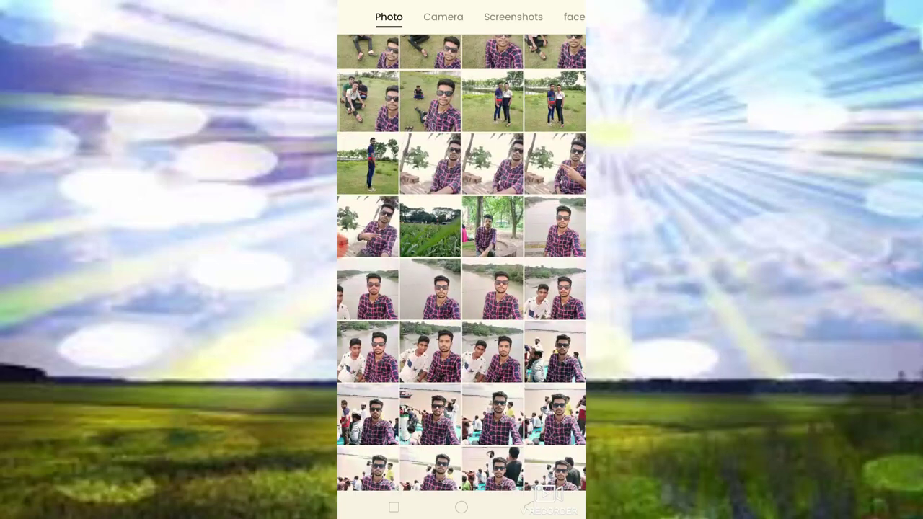
# Open the river selfie, select the cut-out Person, and switch to the Background layer.
pyautogui.click(555, 226)
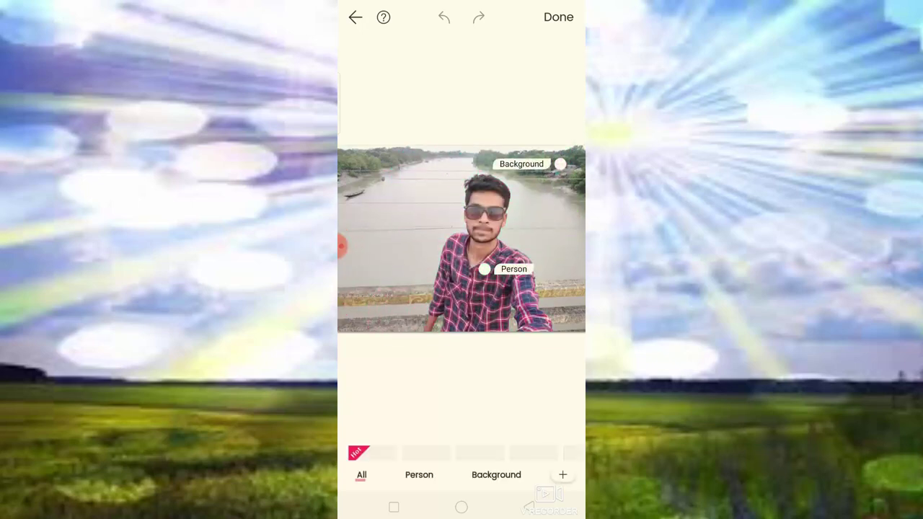
pyautogui.moveTo(341, 245)
pyautogui.mouseDown()
pyautogui.moveTo(494, 230)
pyautogui.moveTo(496, 131)
pyautogui.mouseUp()
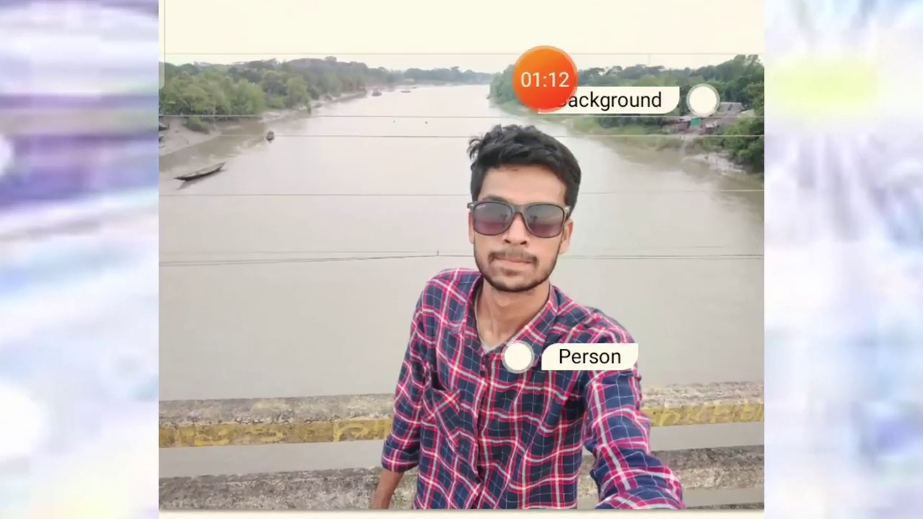
pyautogui.moveTo(545, 79)
pyautogui.mouseDown()
pyautogui.moveTo(668, 283)
pyautogui.moveTo(552, 329)
pyautogui.moveTo(468, 390)
pyautogui.moveTo(583, 375)
pyautogui.moveTo(608, 342)
pyautogui.moveTo(577, 310)
pyautogui.moveTo(728, 359)
pyautogui.mouseUp()
pyautogui.click(592, 356)
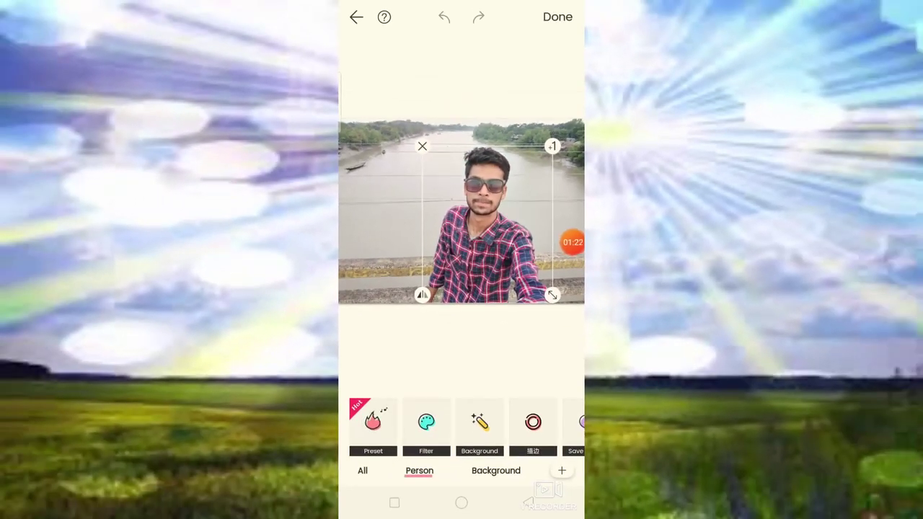
pyautogui.moveTo(570, 242)
pyautogui.mouseDown()
pyautogui.moveTo(524, 98)
pyautogui.moveTo(513, 134)
pyautogui.moveTo(570, 136)
pyautogui.mouseUp()
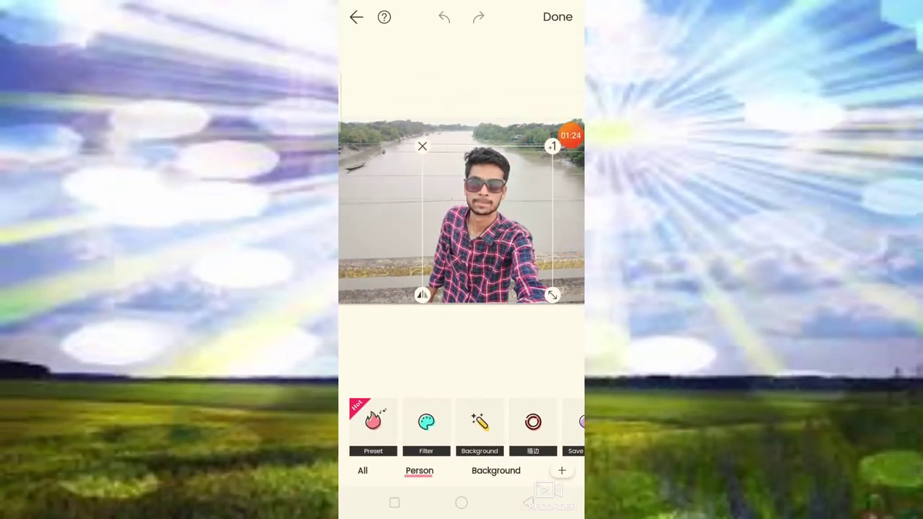
pyautogui.click(495, 471)
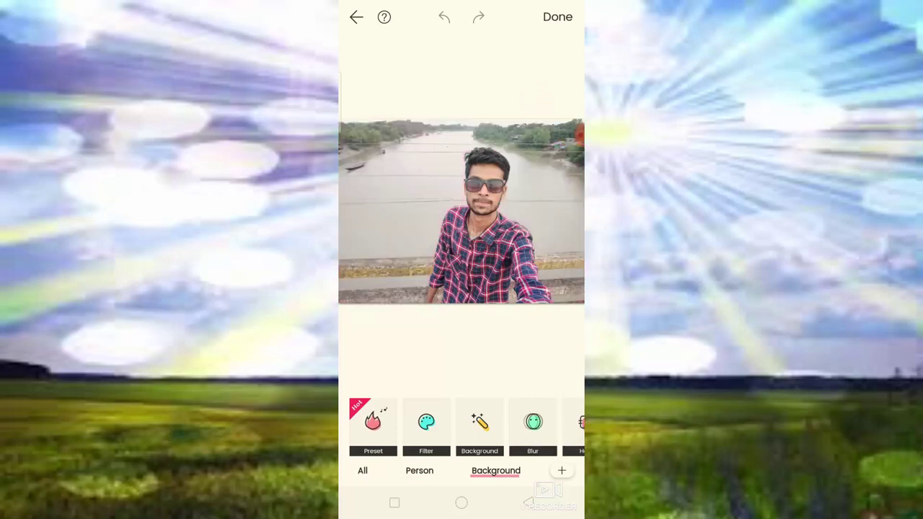
pyautogui.moveTo(575, 133)
pyautogui.mouseDown()
pyautogui.moveTo(531, 140)
pyautogui.moveTo(451, 417)
pyautogui.moveTo(483, 376)
pyautogui.mouseUp()
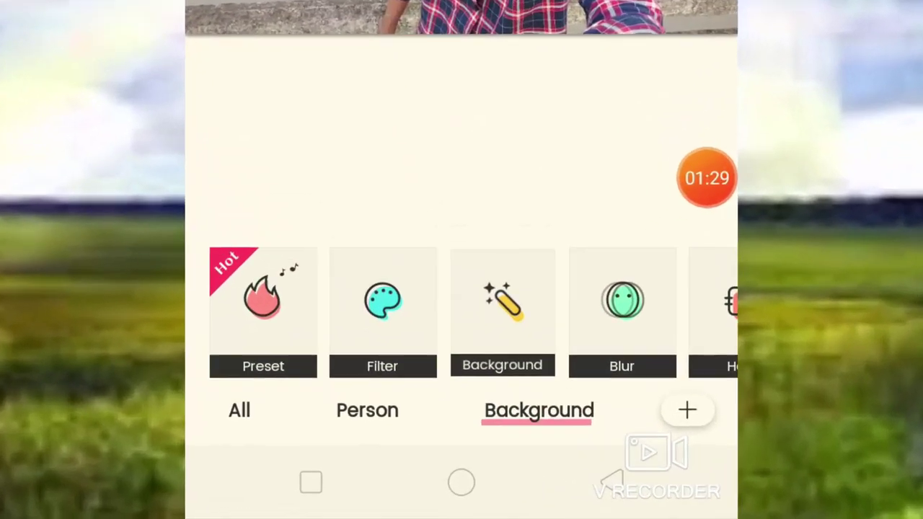
# Apply the Hammock palm-tree beach scene from the August strip as the background.
pyautogui.click(479, 426)
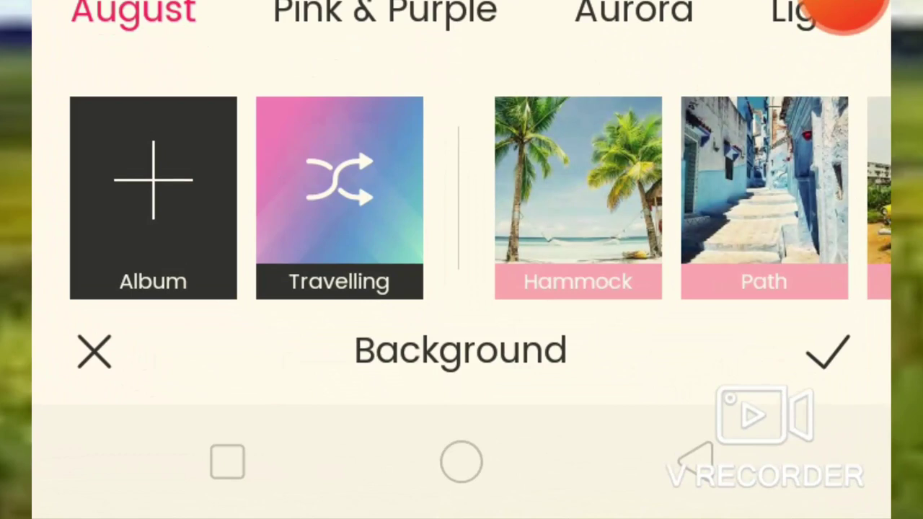
pyautogui.moveTo(873, 15)
pyautogui.mouseDown()
pyautogui.moveTo(499, 152)
pyautogui.moveTo(845, 176)
pyautogui.mouseUp()
pyautogui.moveTo(649, 194); pyautogui.dragTo(435, 195)
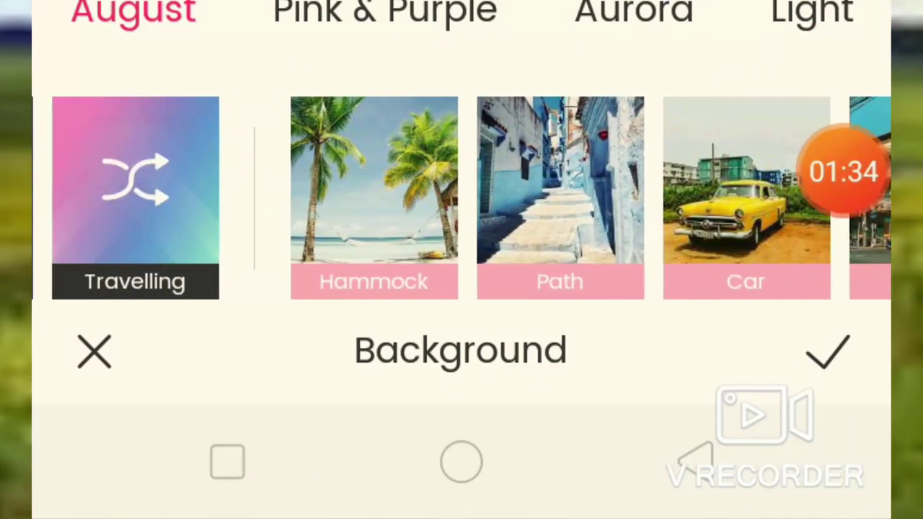
pyautogui.moveTo(288, 194); pyautogui.dragTo(490, 195)
pyautogui.click(566, 195)
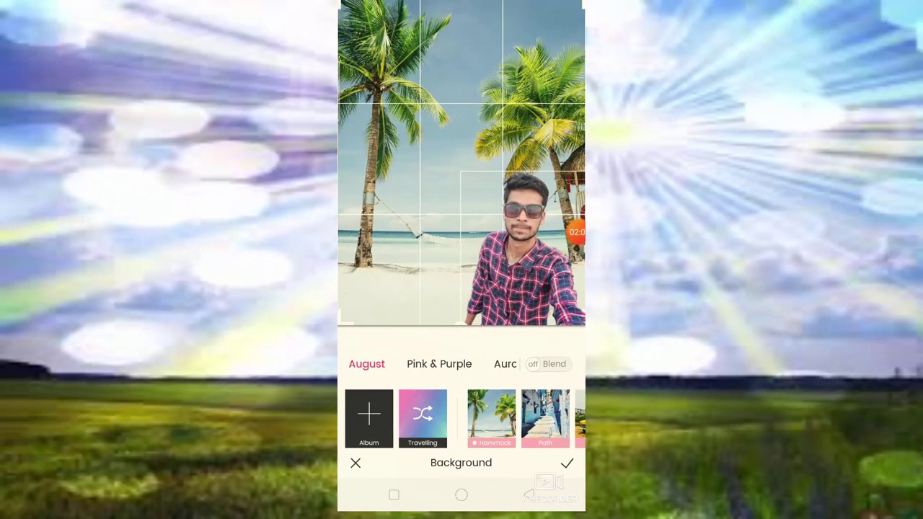
pyautogui.hscroll(3, 462, 418)
pyautogui.hscroll(-3, 461, 419)
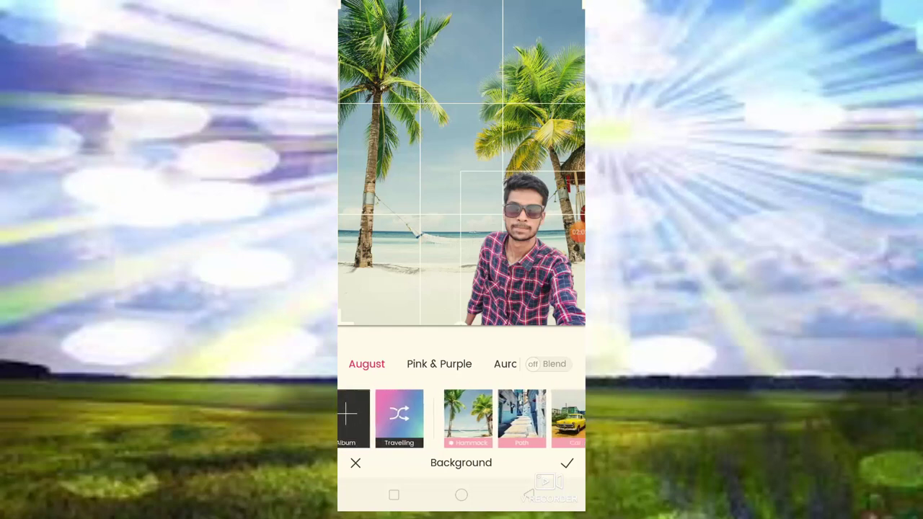
pyautogui.hscroll(3, 462, 418)
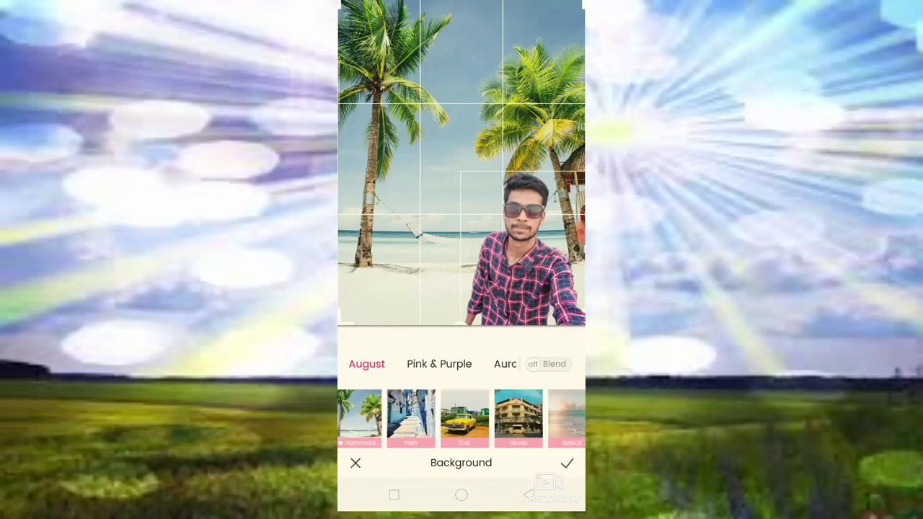
pyautogui.click(567, 463)
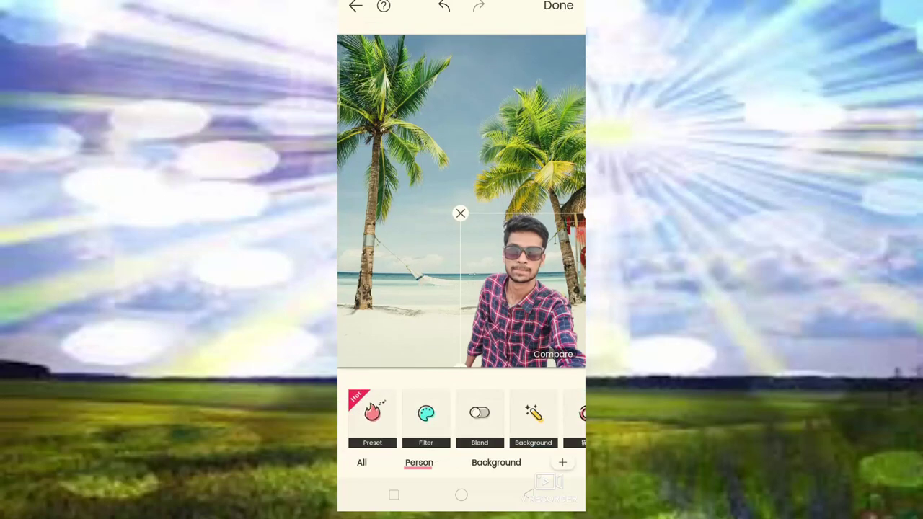
# Save the finished beach composite, go home, and open the phone's photo gallery.
pyautogui.click(558, 5)
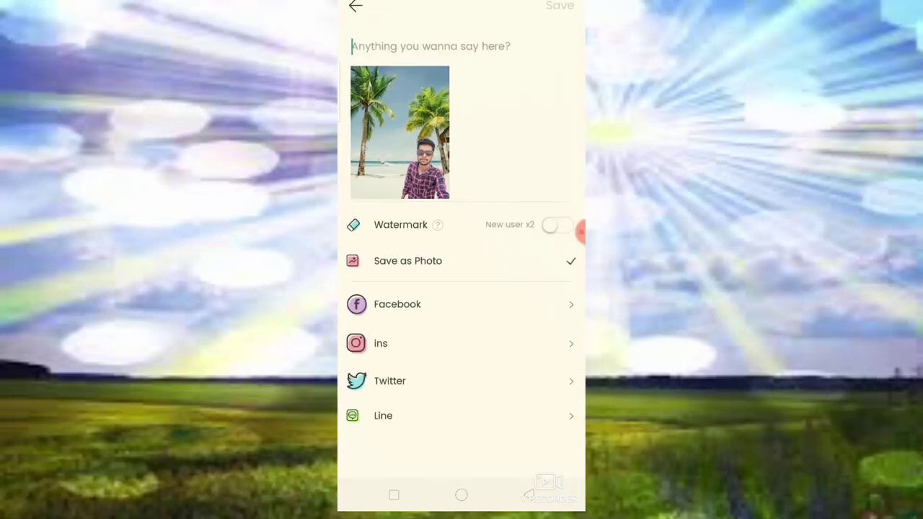
pyautogui.click(462, 495)
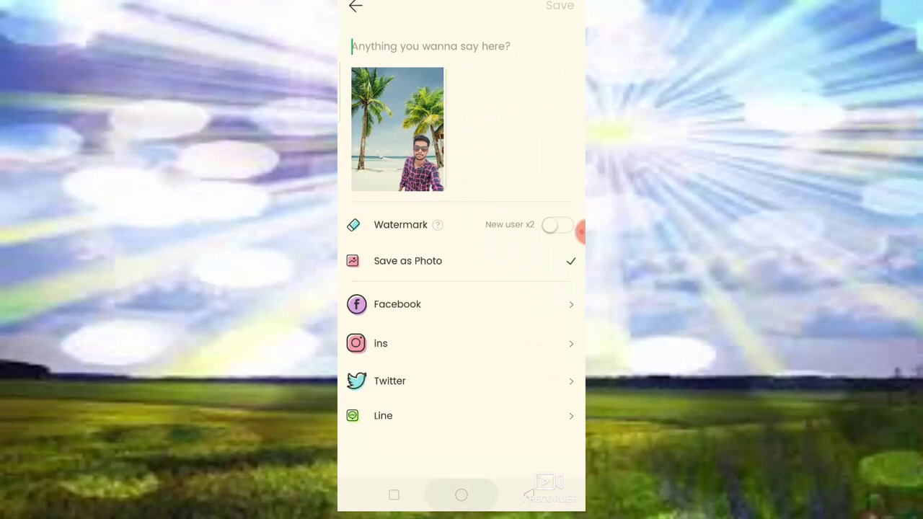
pyautogui.click(548, 372)
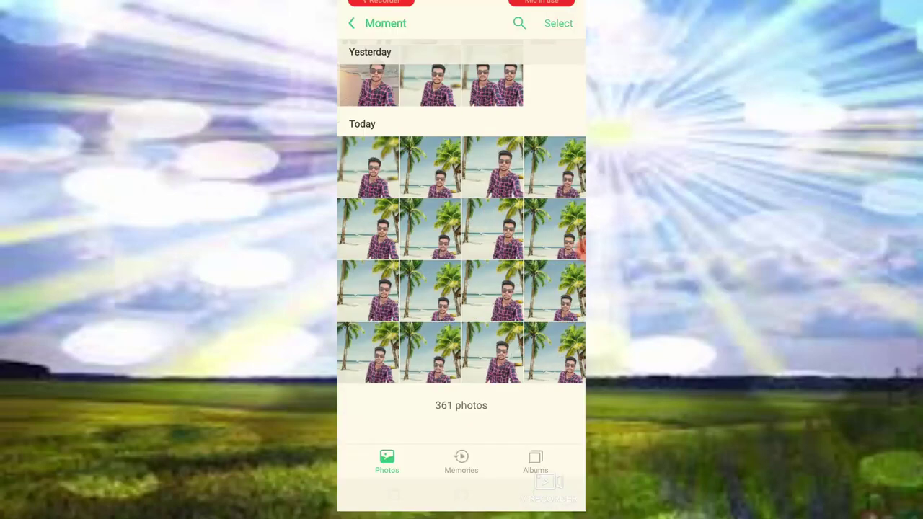
# Crop the top off the beach photo into a landscape shape, save it, and go home.
pyautogui.click(430, 352)
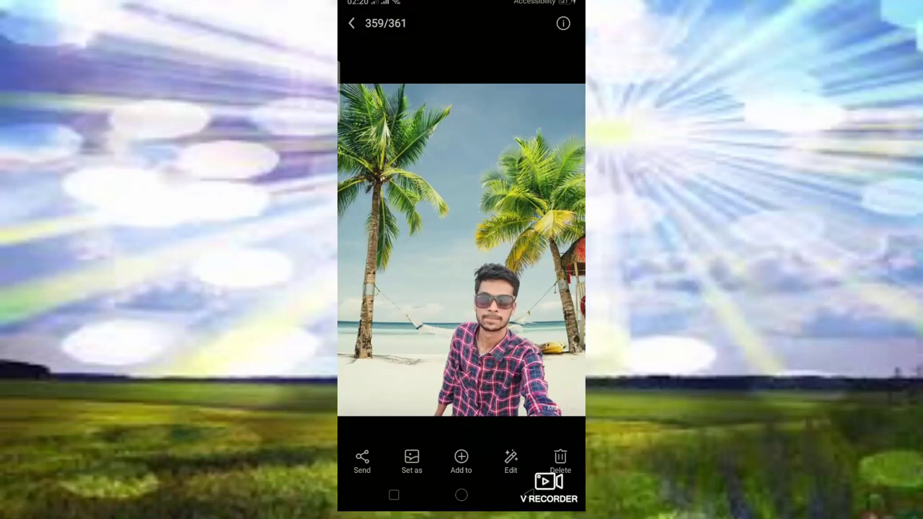
pyautogui.click(511, 461)
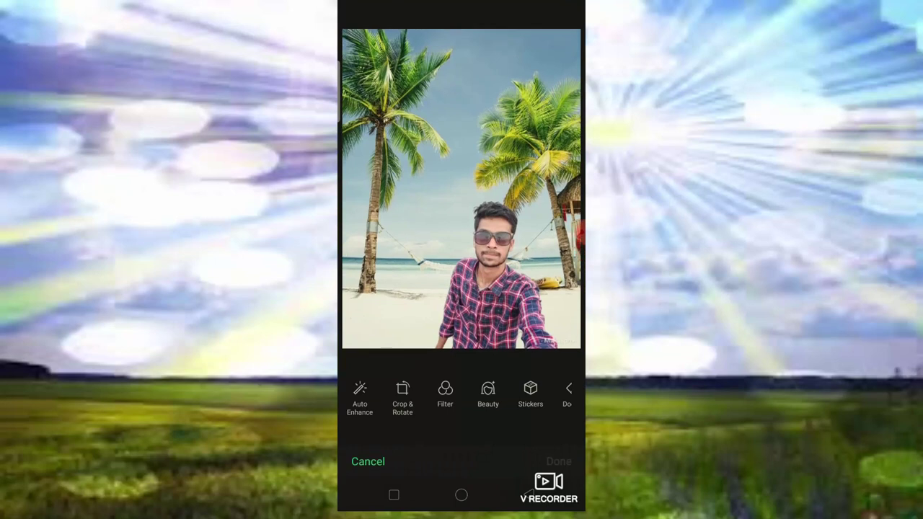
pyautogui.click(402, 399)
pyautogui.moveTo(461, 30); pyautogui.dragTo(462, 119)
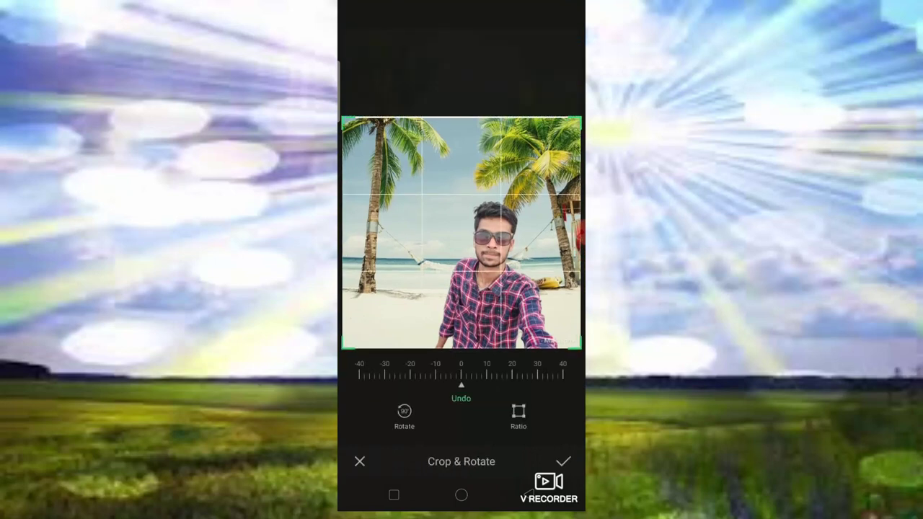
pyautogui.click(563, 461)
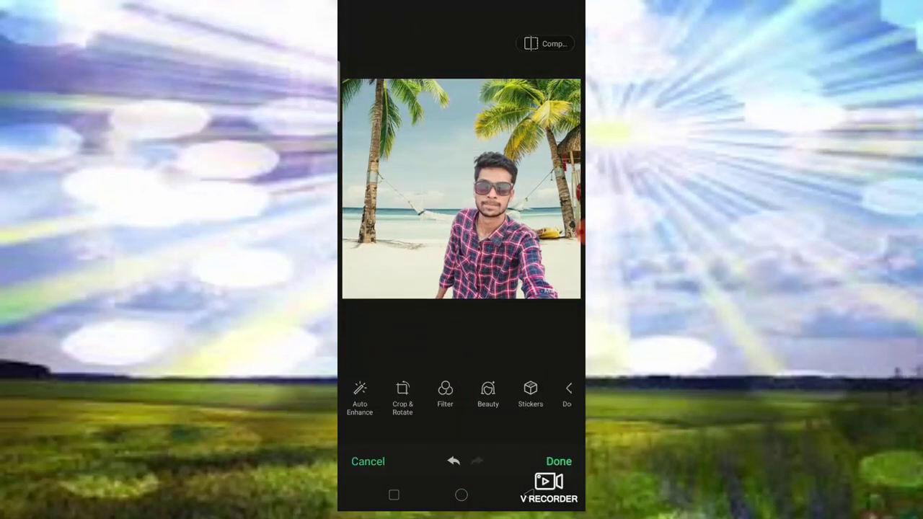
pyautogui.click(559, 462)
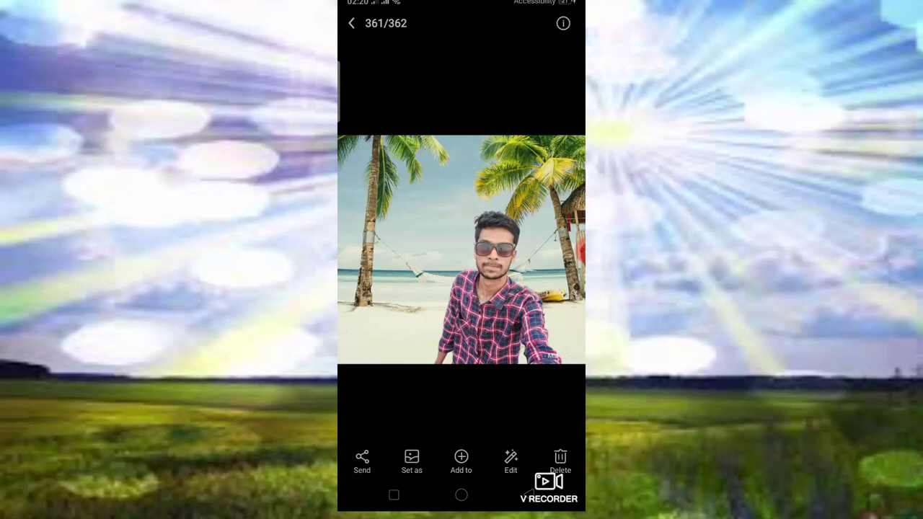
pyautogui.click(461, 495)
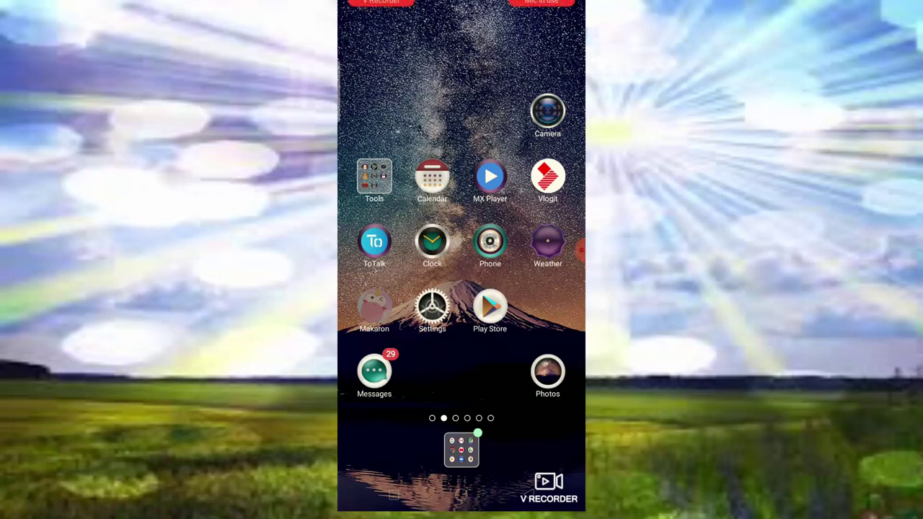
# Launch Makaron and open the standing plaid-shirt man photo from the Camera album.
pyautogui.click(548, 373)
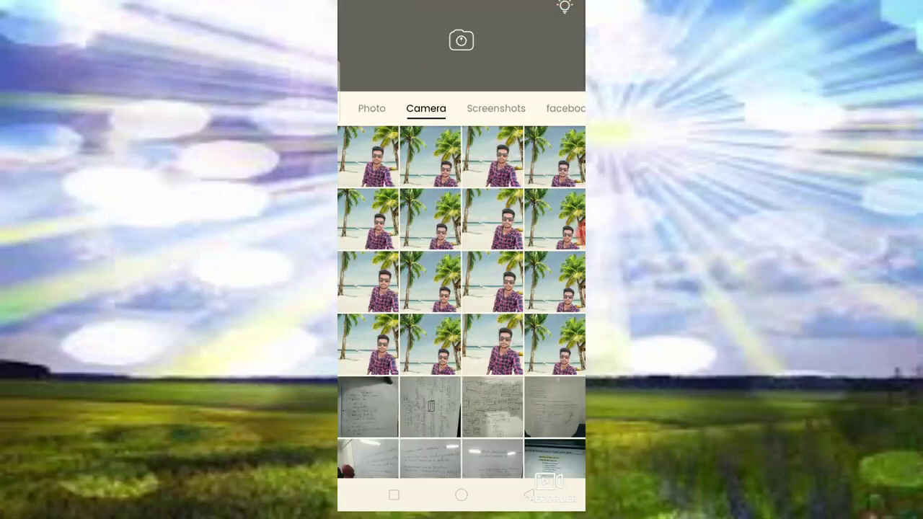
pyautogui.scroll(-10, 462, 303)
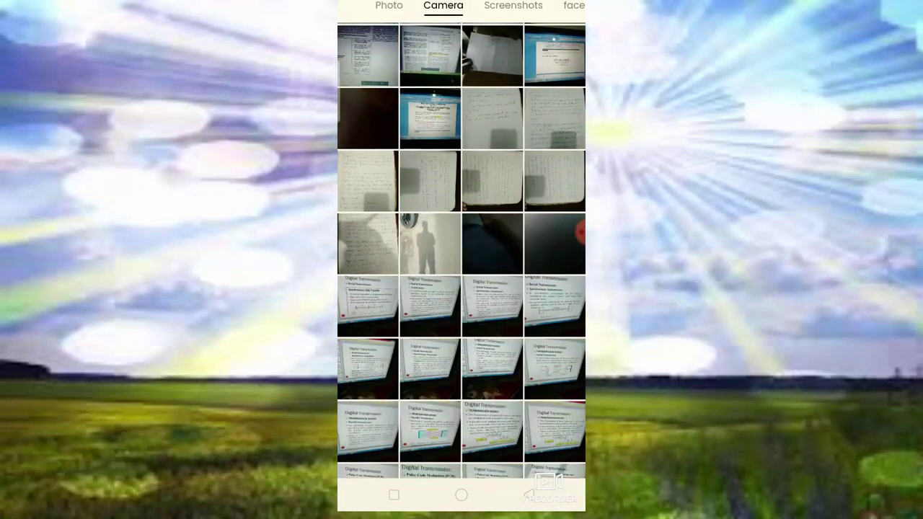
pyautogui.scroll(-5, 462, 250)
pyautogui.scroll(-5, 461, 250)
pyautogui.scroll(-5, 462, 250)
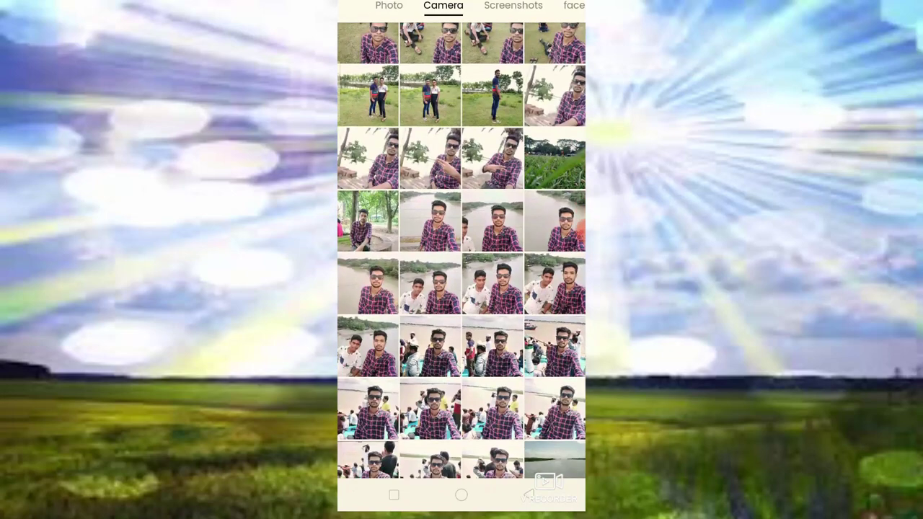
pyautogui.scroll(-5, 462, 250)
pyautogui.scroll(-5, 462, 250)
pyautogui.scroll(-5, 461, 250)
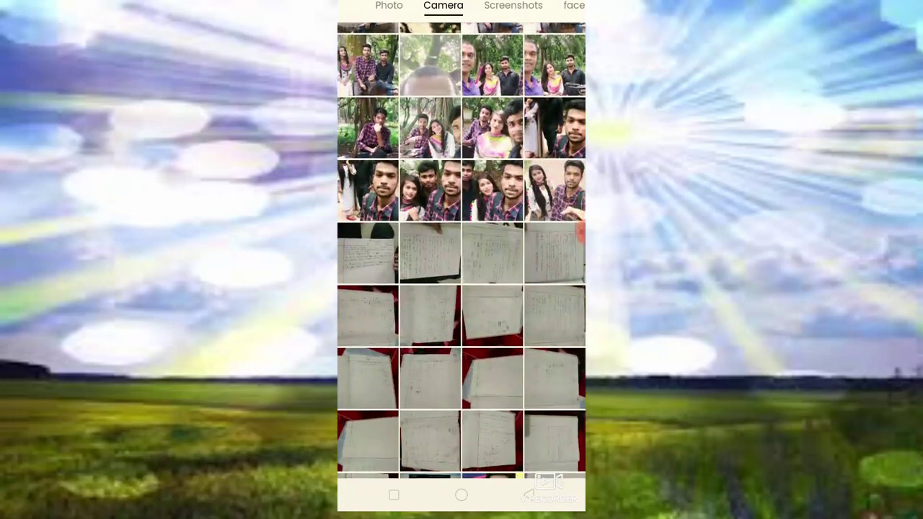
pyautogui.scroll(-5, 462, 251)
pyautogui.scroll(-5, 461, 250)
pyautogui.scroll(-2, 462, 250)
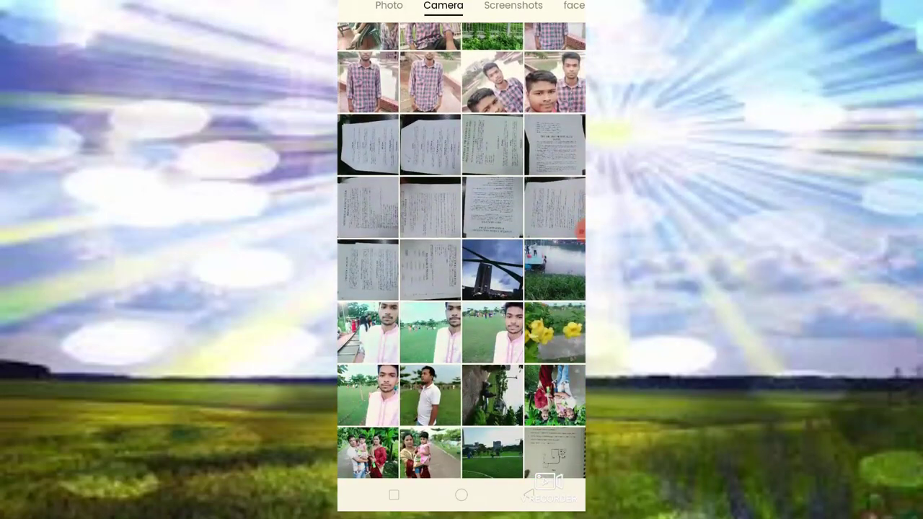
pyautogui.scroll(1, 462, 250)
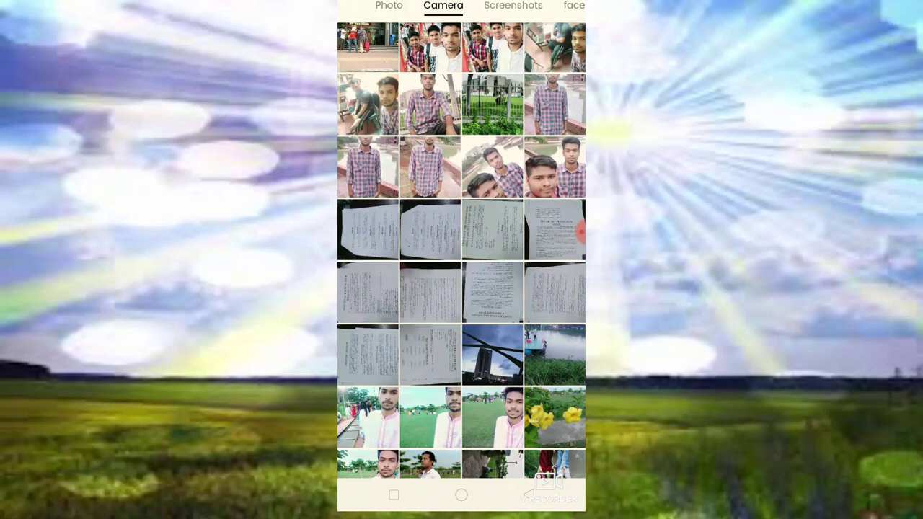
pyautogui.click(430, 166)
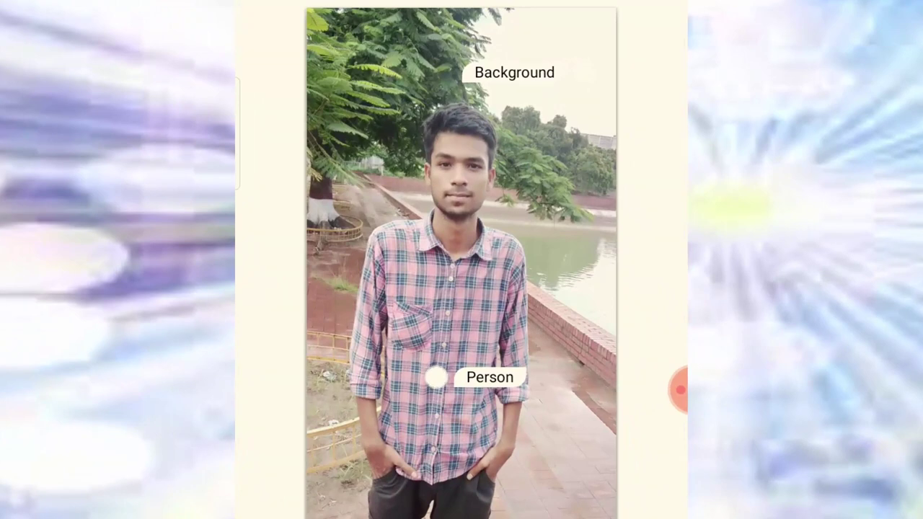
# Select the background layer and bring up its Gaussian blur options at 20.
pyautogui.moveTo(678, 390)
pyautogui.mouseDown()
pyautogui.moveTo(427, 375)
pyautogui.moveTo(518, 344)
pyautogui.moveTo(392, 295)
pyautogui.moveTo(497, 136)
pyautogui.moveTo(557, 420)
pyautogui.moveTo(536, 76)
pyautogui.moveTo(661, 79)
pyautogui.mouseUp()
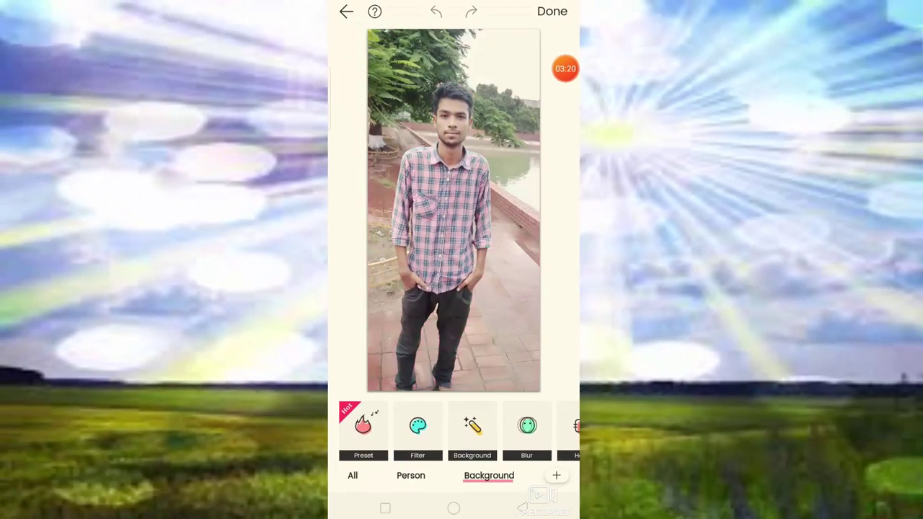
pyautogui.moveTo(565, 69)
pyautogui.mouseDown()
pyautogui.moveTo(505, 229)
pyautogui.moveTo(566, 346)
pyautogui.moveTo(515, 350)
pyautogui.moveTo(457, 251)
pyautogui.moveTo(503, 277)
pyautogui.moveTo(467, 209)
pyautogui.moveTo(460, 266)
pyautogui.moveTo(342, 227)
pyautogui.moveTo(375, 344)
pyautogui.mouseUp()
pyautogui.click(527, 430)
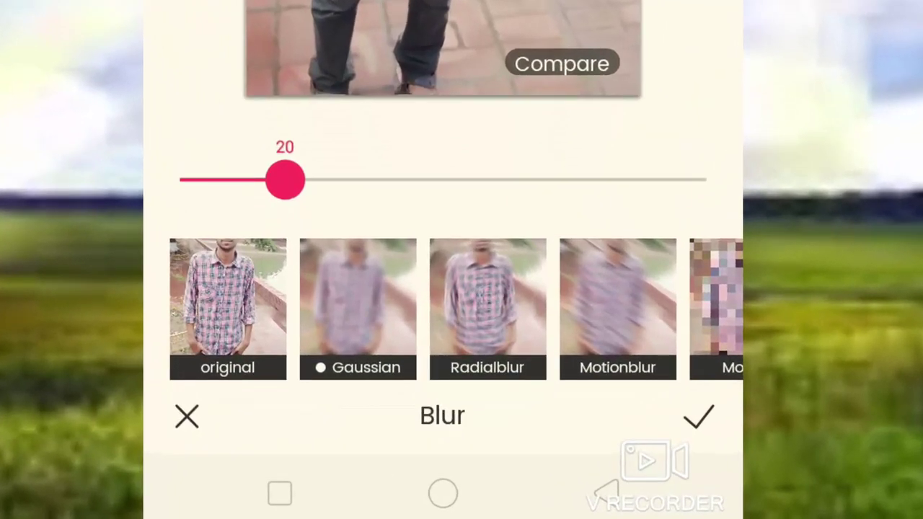
# Raise the Gaussian background blur to 100 and apply it.
pyautogui.moveTo(285, 179); pyautogui.dragTo(633, 179)
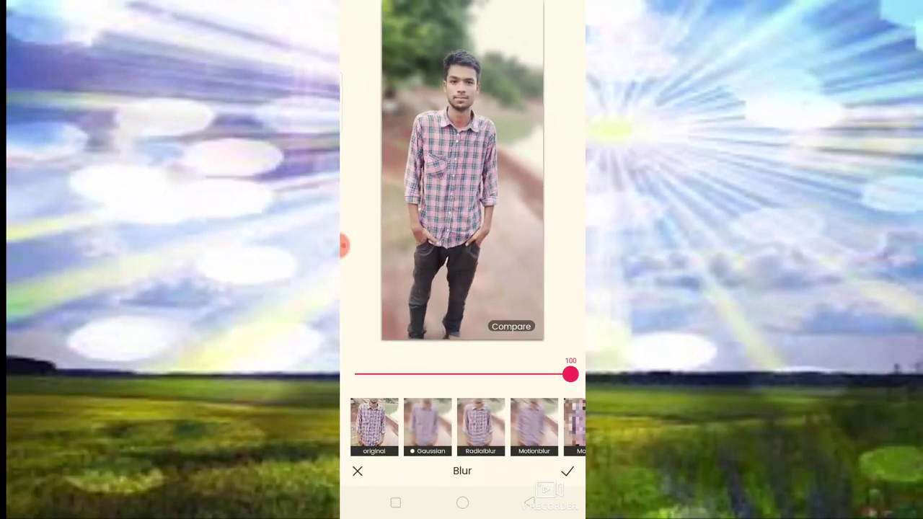
pyautogui.click(567, 471)
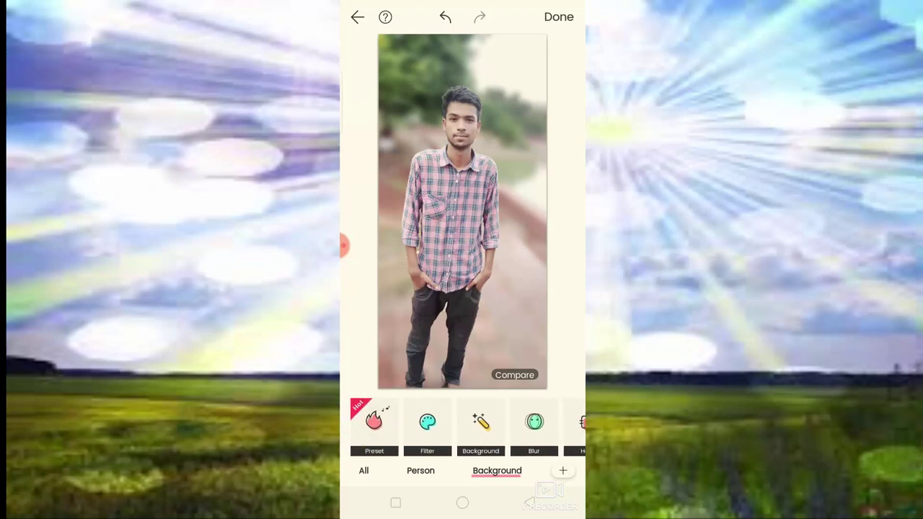
# Place the man on the Hammock palm-beach background, move him to the centre, and confirm.
pyautogui.click(481, 425)
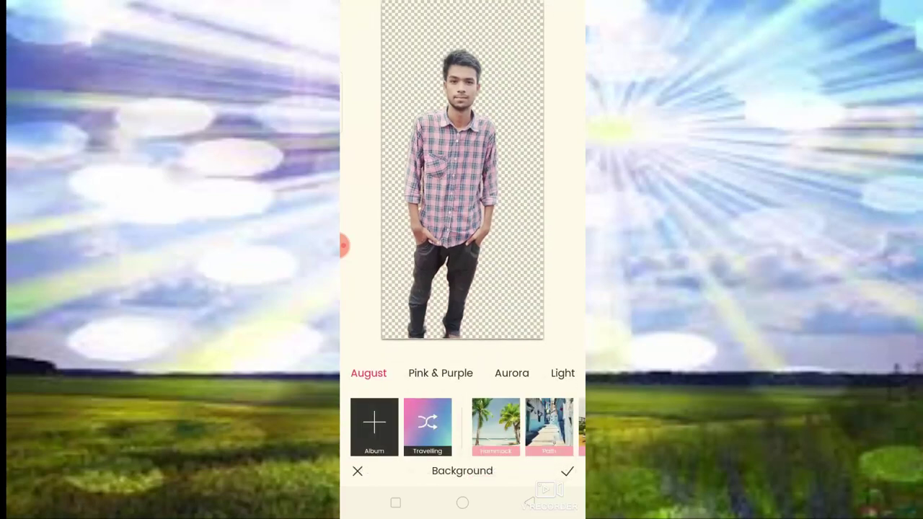
pyautogui.click(496, 426)
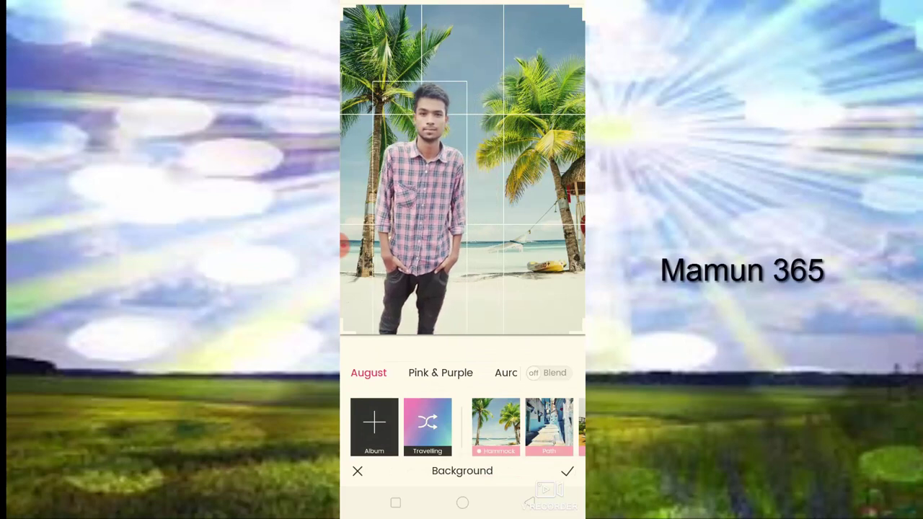
pyautogui.moveTo(421, 209); pyautogui.dragTo(445, 187)
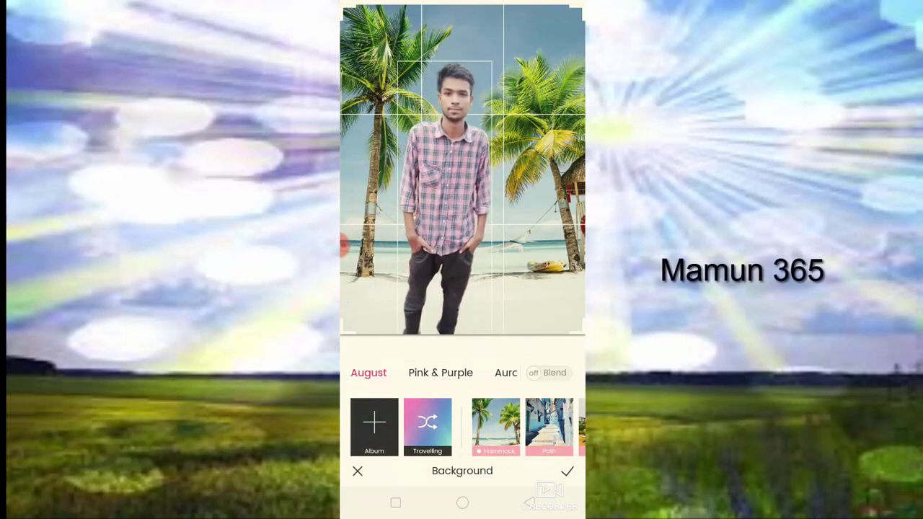
pyautogui.moveTo(345, 245); pyautogui.dragTo(468, 117)
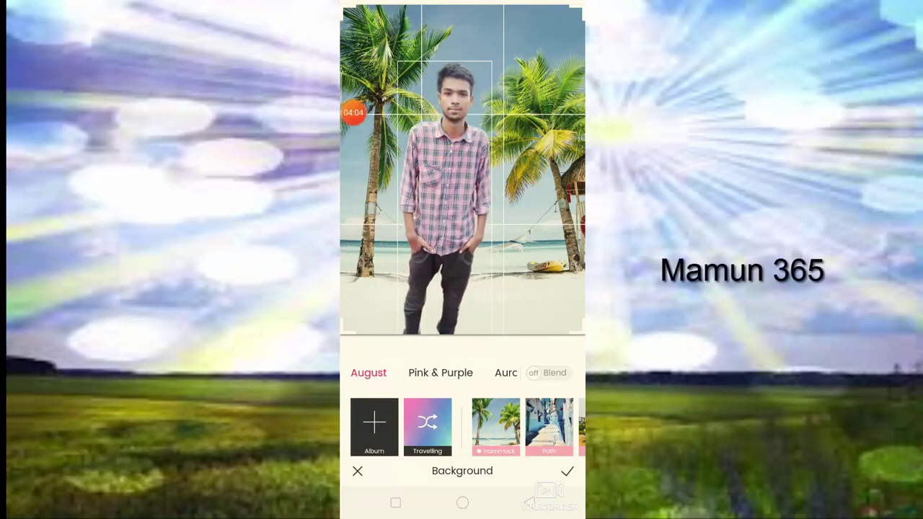
pyautogui.click(567, 471)
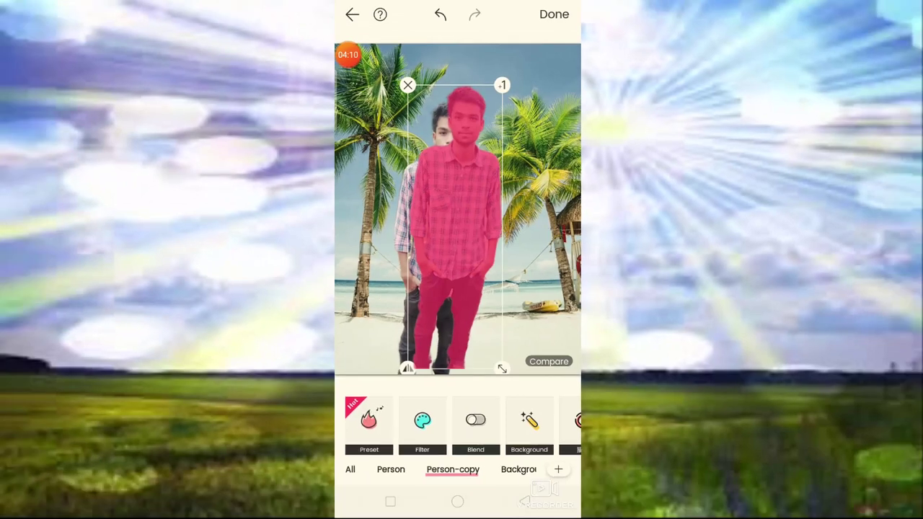
# Place the first copy beside the original, then add a third man and move it further right.
pyautogui.moveTo(454, 217); pyautogui.dragTo(480, 249)
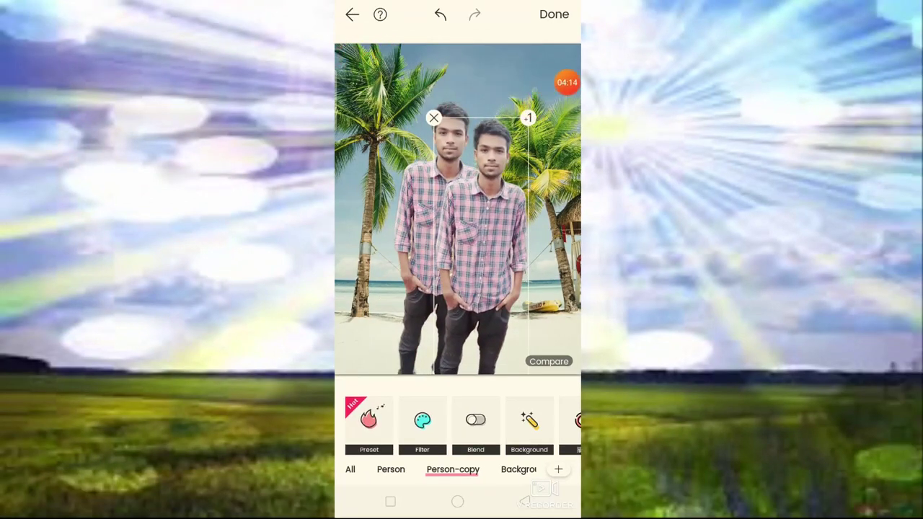
pyautogui.click(528, 118)
pyautogui.moveTo(498, 216)
pyautogui.mouseDown()
pyautogui.moveTo(529, 273)
pyautogui.moveTo(526, 264)
pyautogui.mouseUp()
pyautogui.click(530, 259)
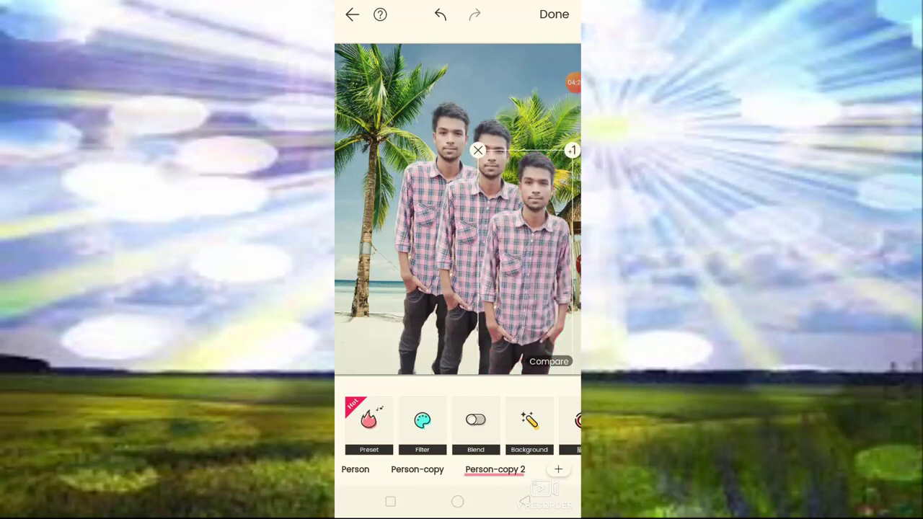
# Shift the original man up-left and raise the middle copy, then deselect by picking the background.
pyautogui.click(422, 216)
pyautogui.moveTo(422, 216); pyautogui.dragTo(381, 180)
pyautogui.click(487, 217)
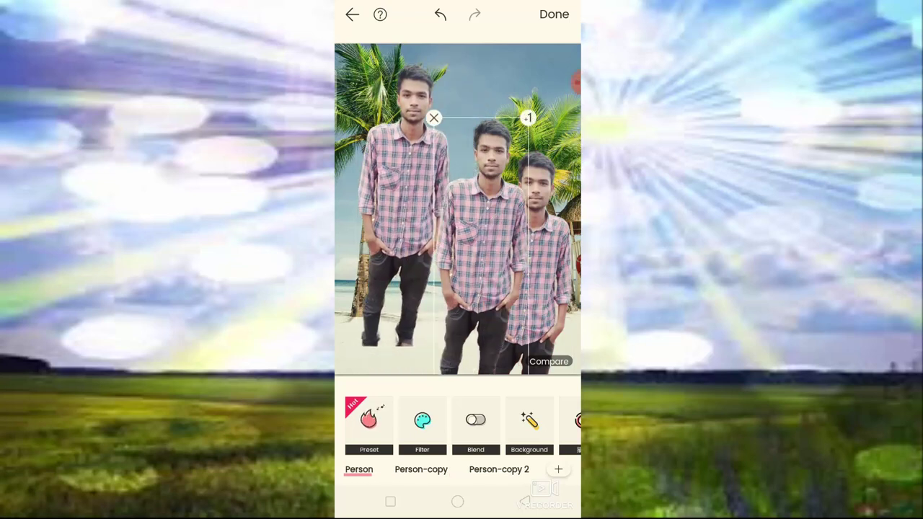
pyautogui.moveTo(487, 216); pyautogui.dragTo(476, 162)
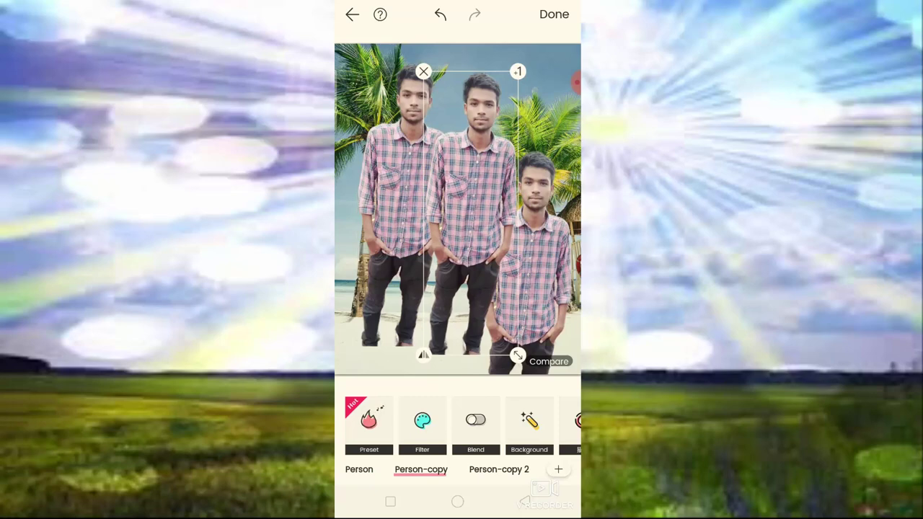
pyautogui.click(548, 116)
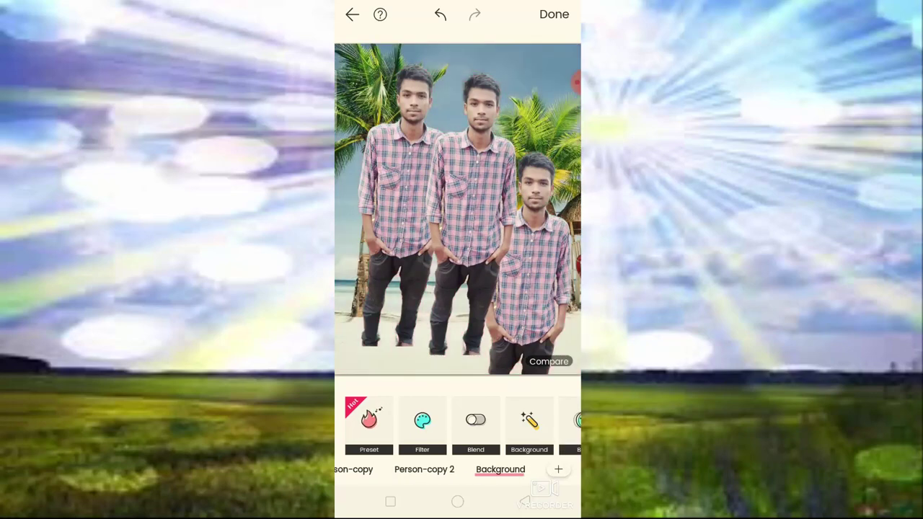
# Bring the right-hand copy, Person-copy 2, lower-left so it stands in front between the other two.
pyautogui.click(538, 252)
pyautogui.moveTo(537, 253); pyautogui.dragTo(541, 188)
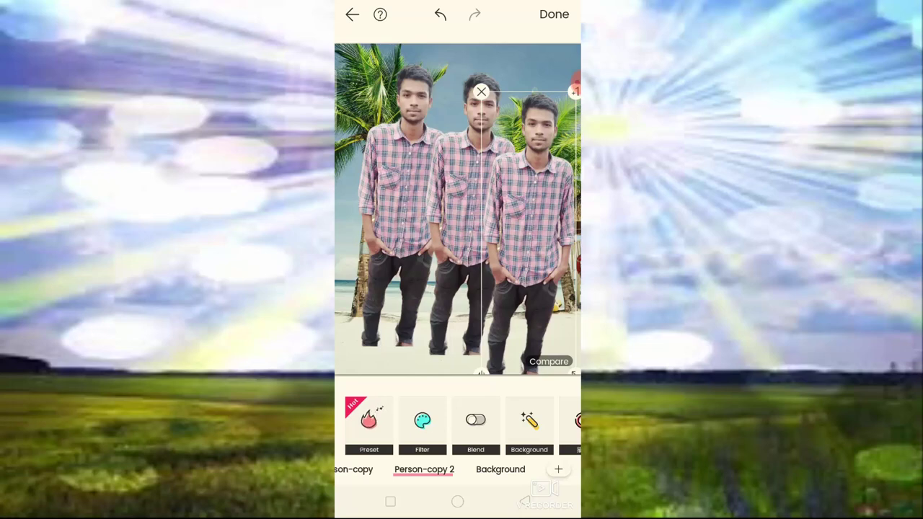
pyautogui.moveTo(528, 231)
pyautogui.mouseDown()
pyautogui.moveTo(410, 250)
pyautogui.moveTo(505, 271)
pyautogui.moveTo(433, 238)
pyautogui.moveTo(408, 298)
pyautogui.moveTo(422, 218)
pyautogui.mouseUp()
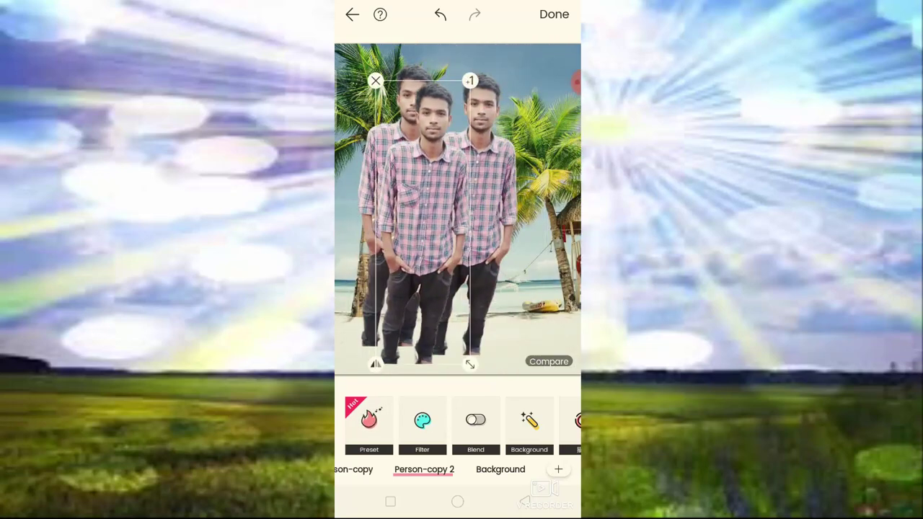